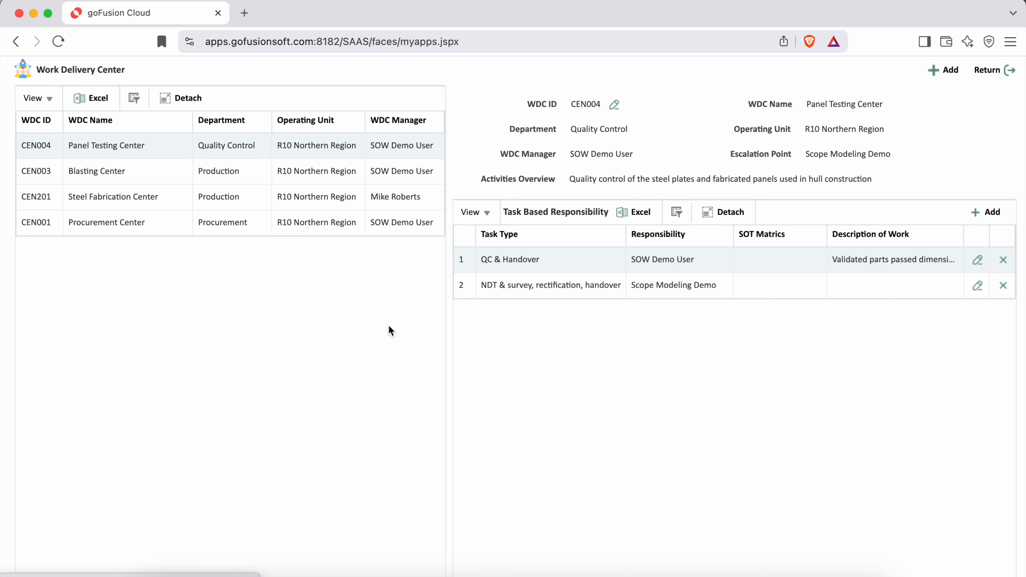
- View the Procurement Center record and examine its WDC manager and escalation point
click(127, 222)
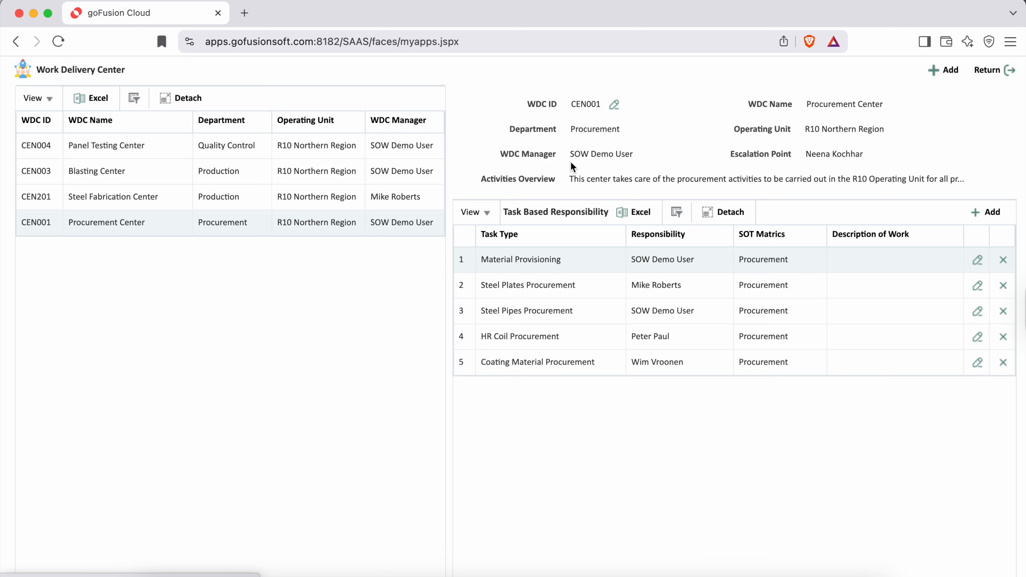
drag(504, 155, 550, 155)
drag(730, 156, 794, 160)
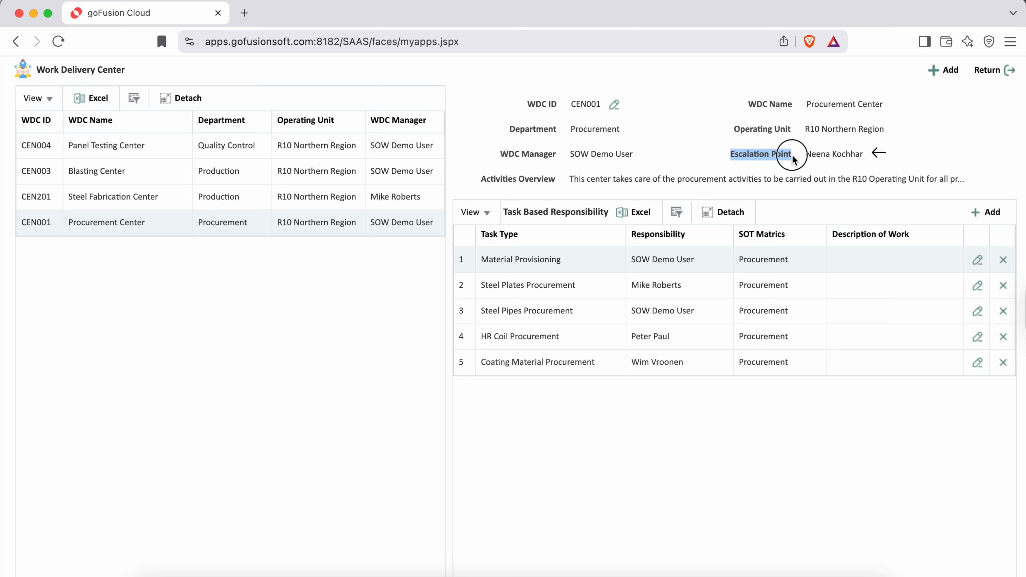
click(897, 147)
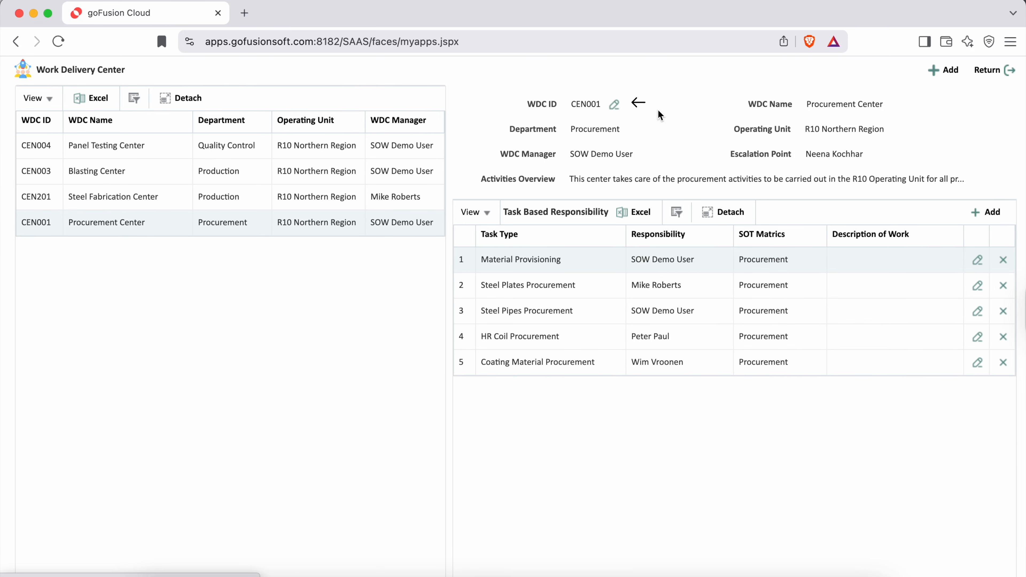
- Open the Procurement Center's details for editing, review its fields and close them without changes
click(614, 104)
drag(351, 206, 381, 210)
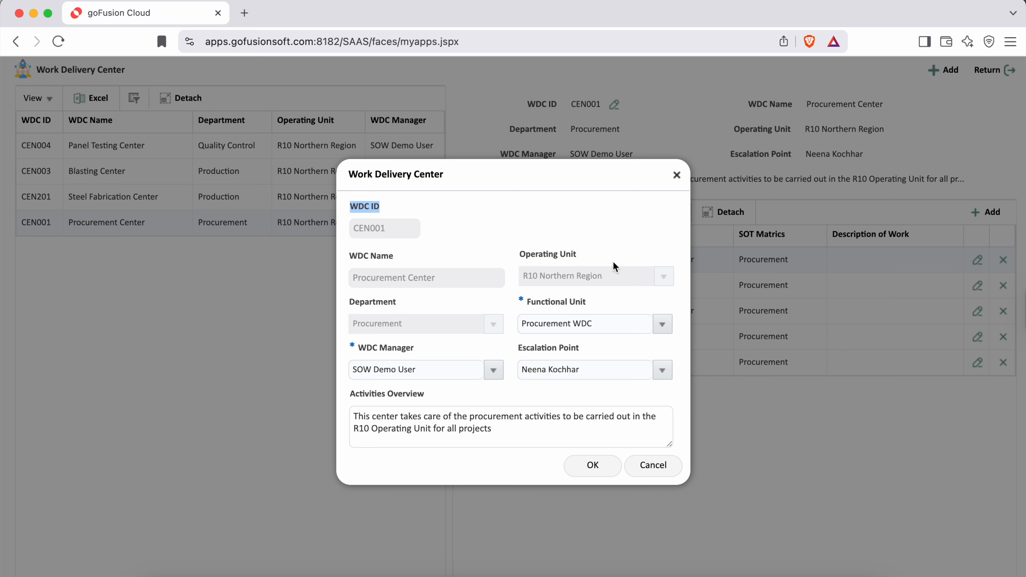
click(657, 467)
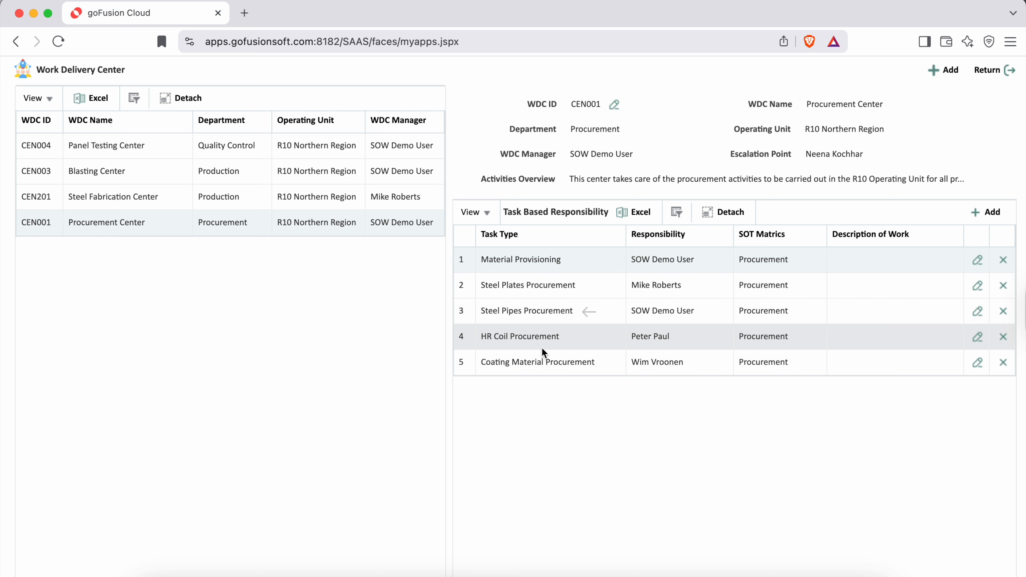
- Add a work delivery center with ID CEN005, name Equipment Logistics Center and department Logistics
click(943, 71)
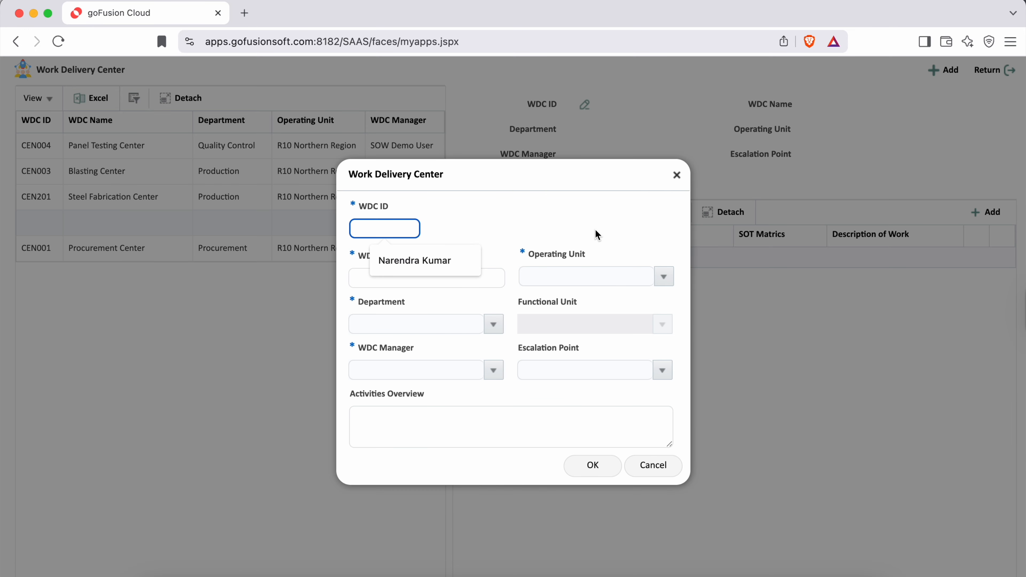
text(CEN005)
key(Tab)
text(Equipment Logistics Center)
click(462, 229)
click(496, 324)
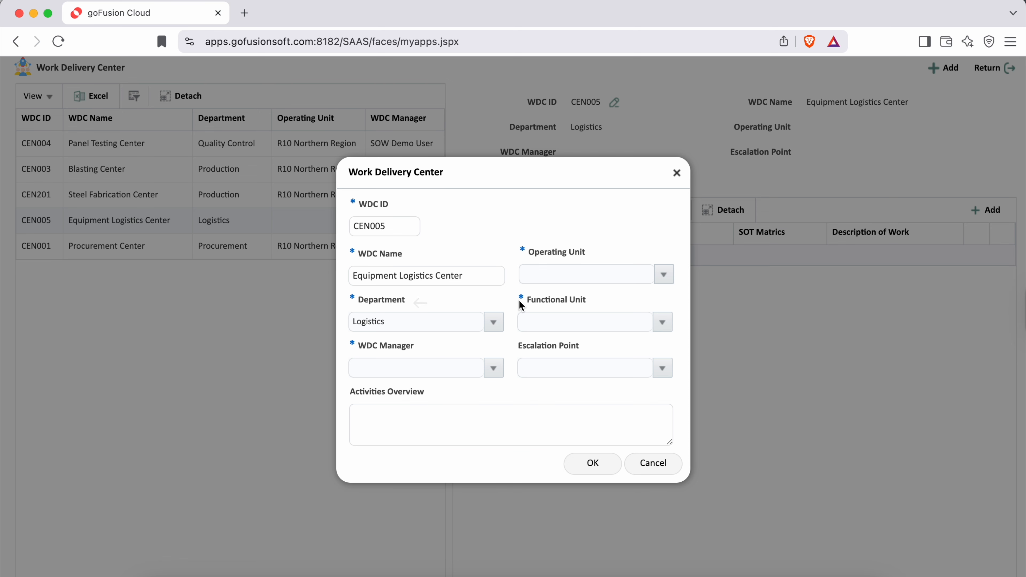
- Set the new center's operating unit to R10 Northern Region and its functional unit to Projects Logistcs
drag(519, 301, 591, 300)
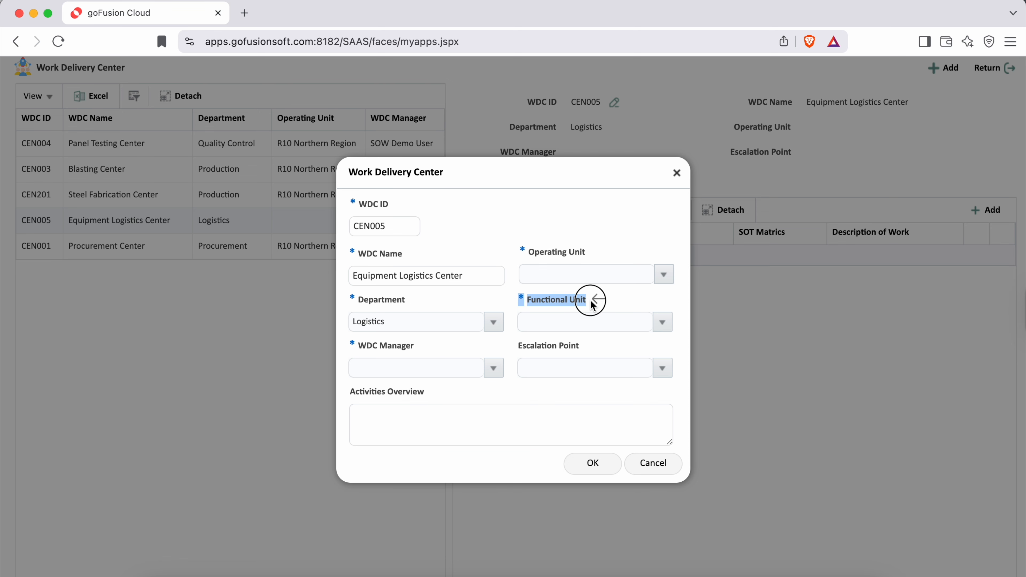
click(621, 305)
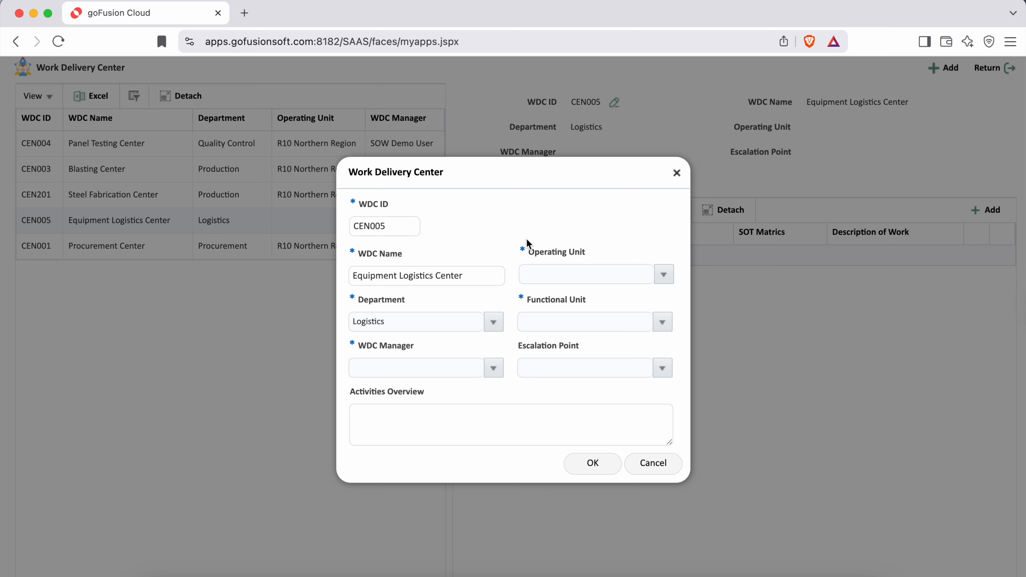
drag(519, 254, 583, 257)
click(396, 299)
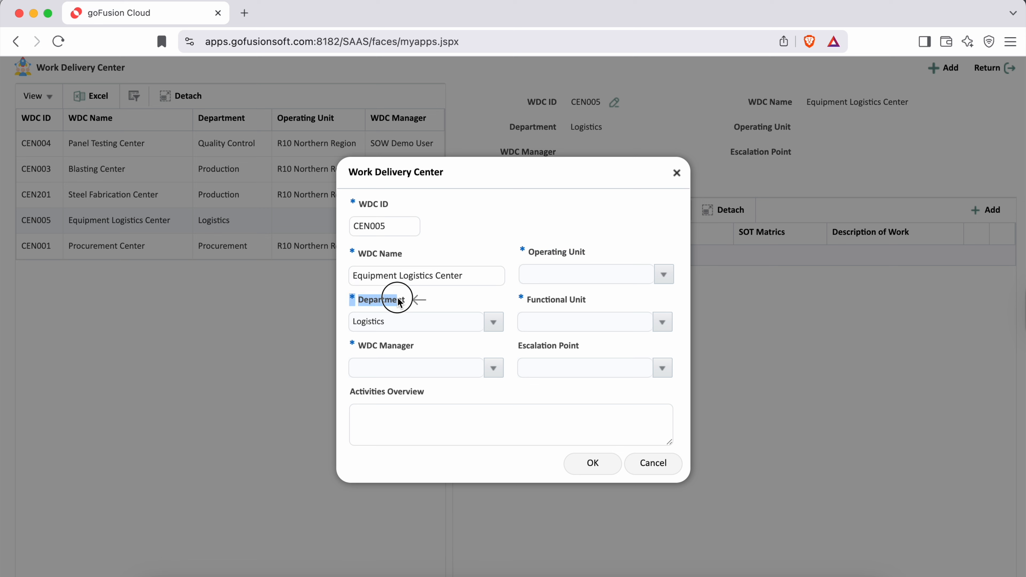
drag(520, 301, 592, 304)
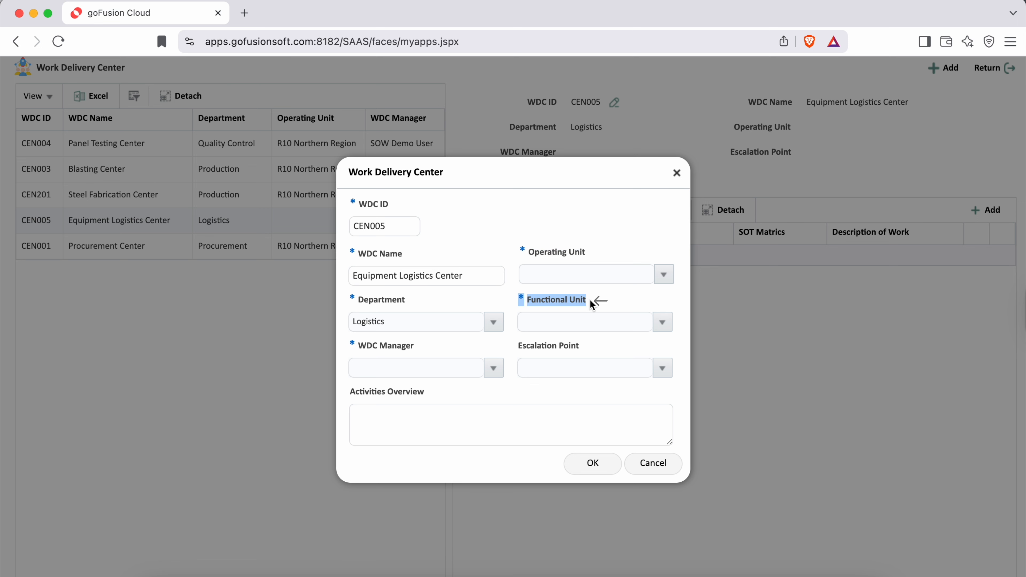
click(612, 230)
click(662, 274)
click(612, 289)
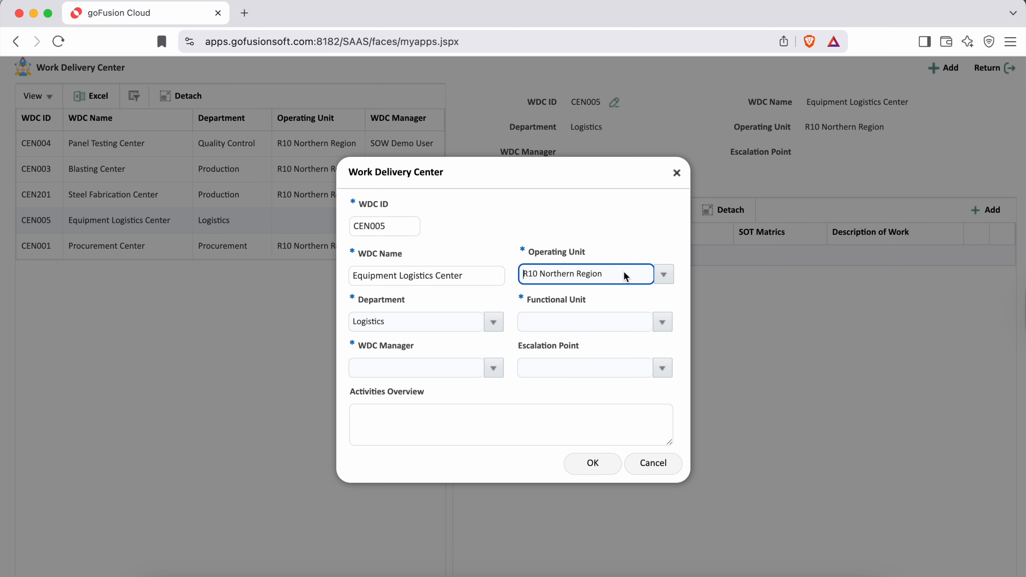
click(661, 322)
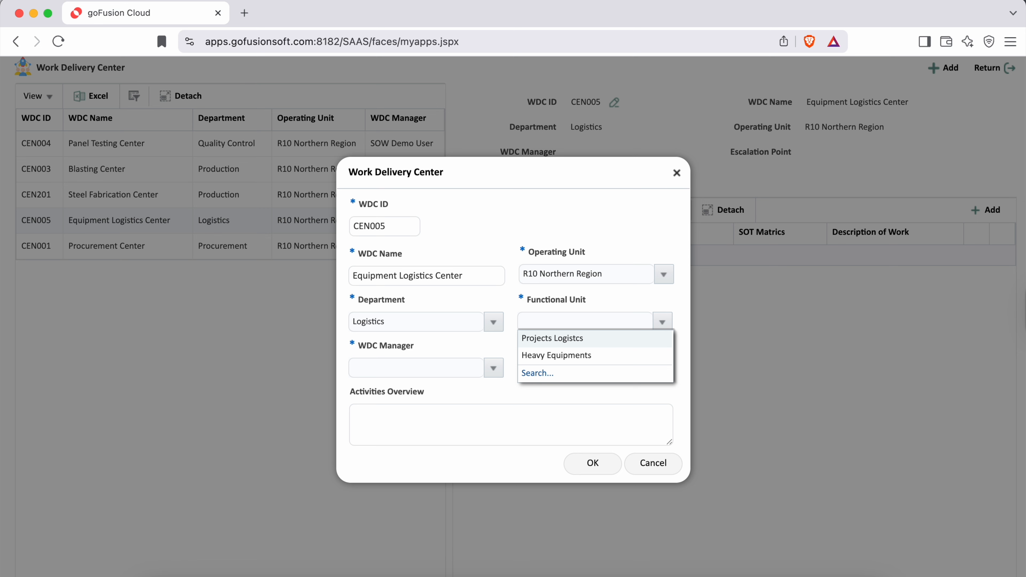
click(558, 340)
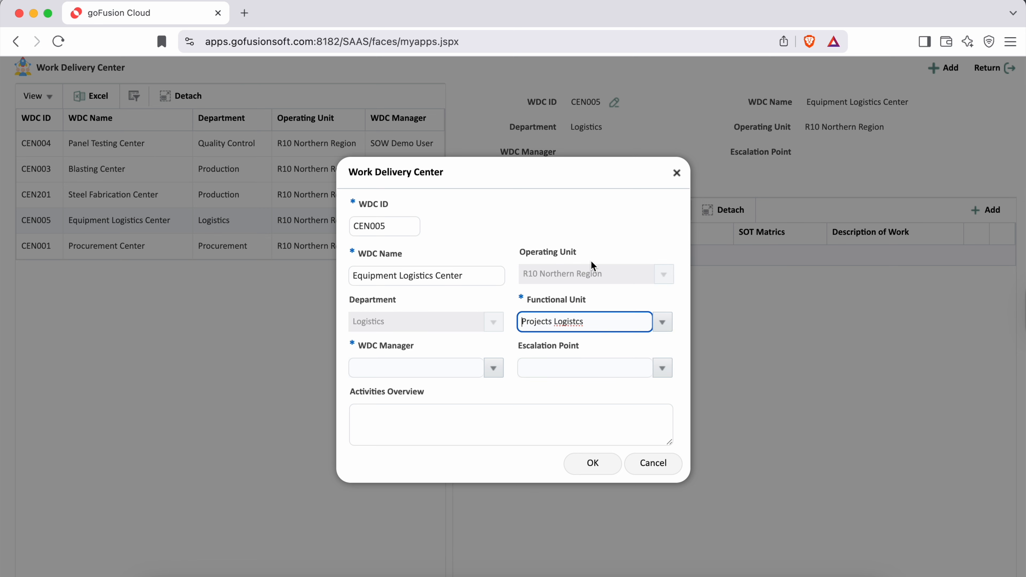
- Assign a WDC manager and an escalation point to the Equipment Logistics Center from the employee lists
drag(351, 344, 413, 346)
click(450, 343)
click(496, 371)
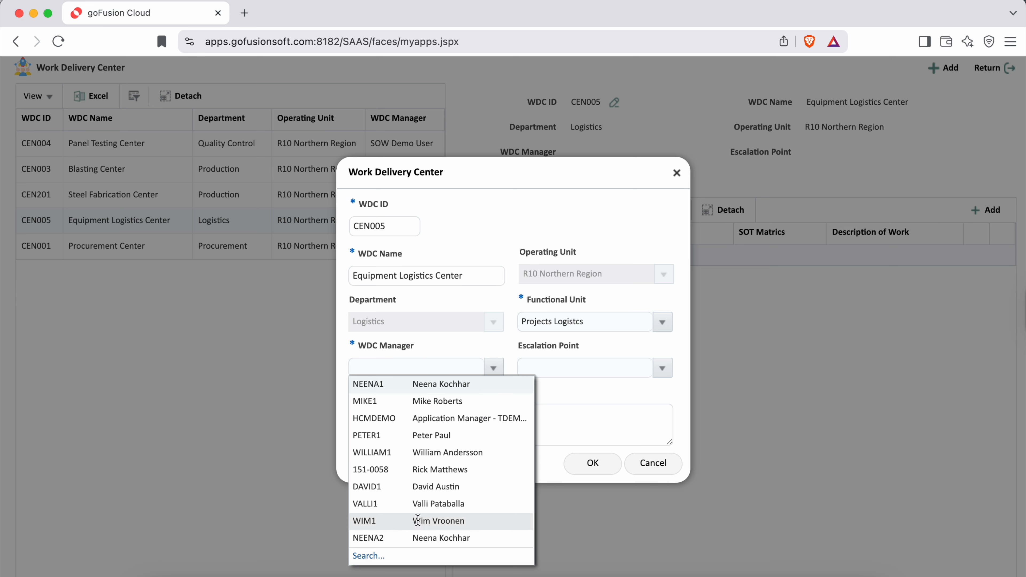
click(416, 520)
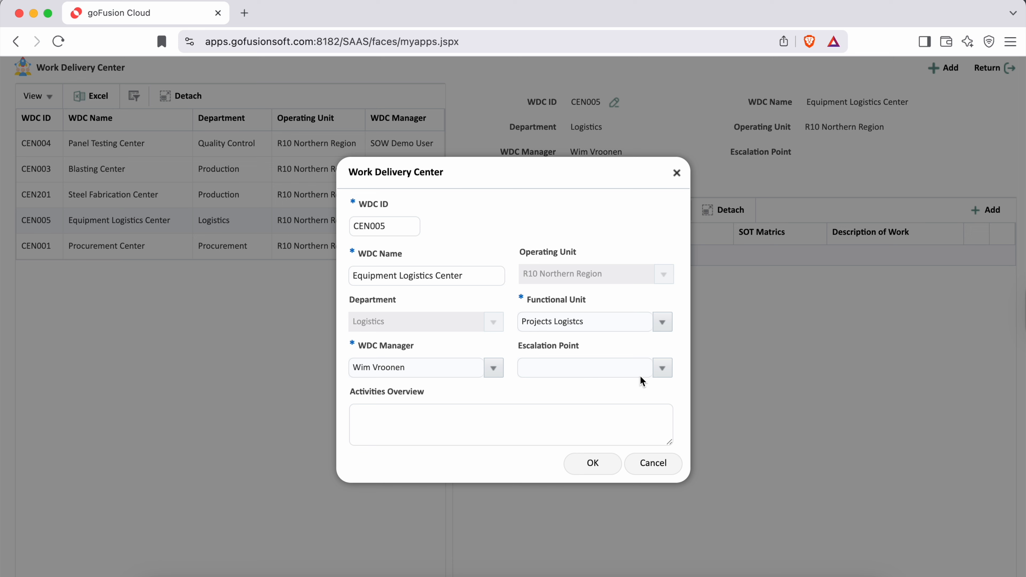
drag(519, 345, 581, 346)
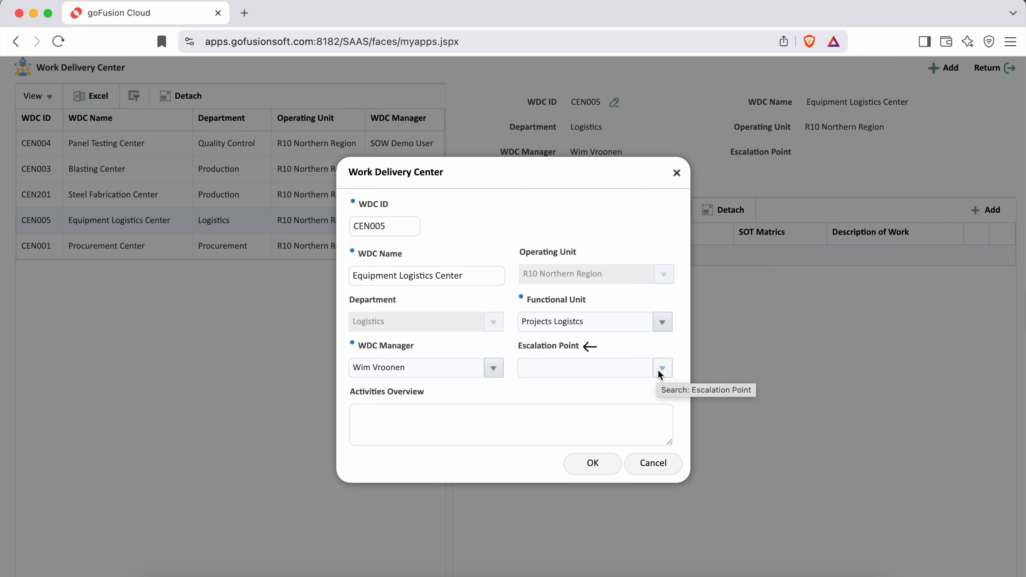
click(661, 368)
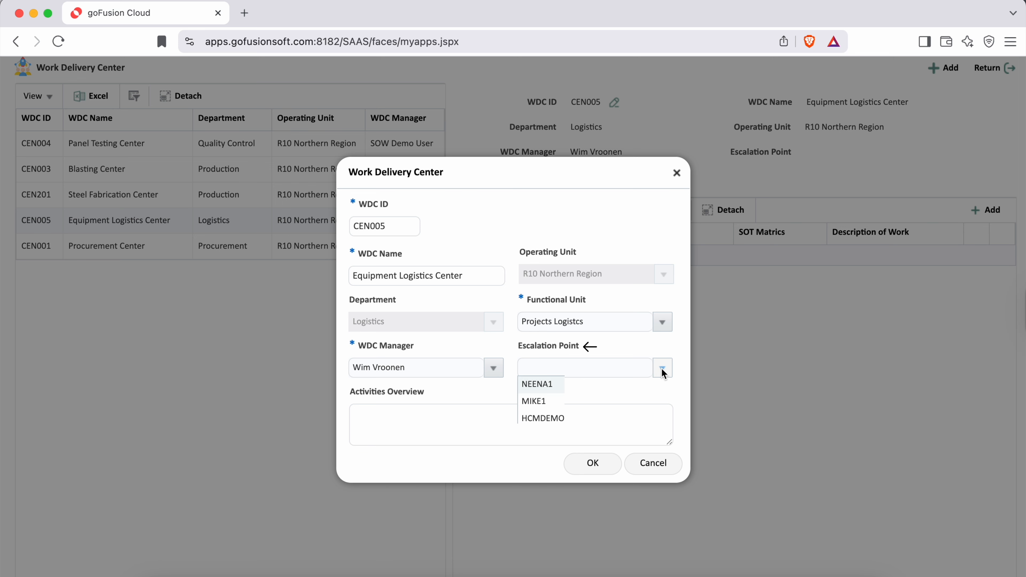
click(624, 391)
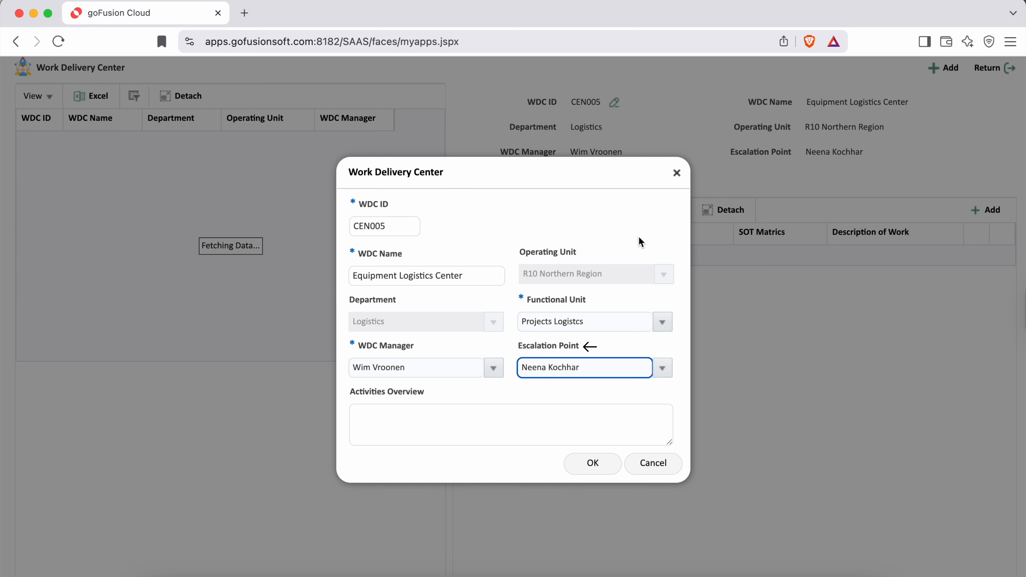
- Enter the activities overview "Responsible for arranging and mobilizing heavy equipment for the project's needs." and save the work delivery center
click(408, 431)
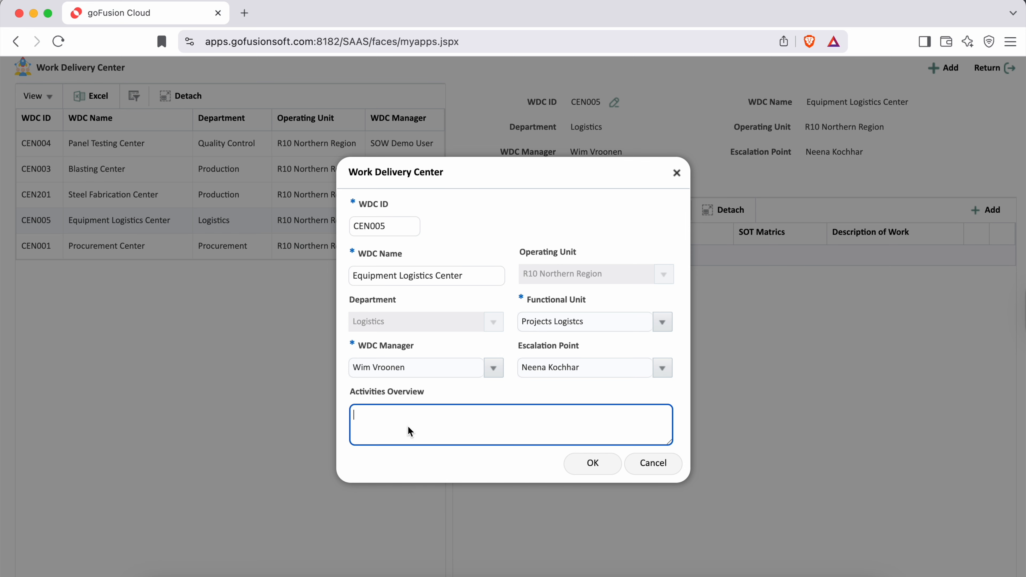
text(Responsible for arranging and mobilizing equip)
key(BackSpace)
key(BackSpace)
key(BackSpace)
key(BackSpace)
key(BackSpace)
text(heavy equipment for the project's needs.)
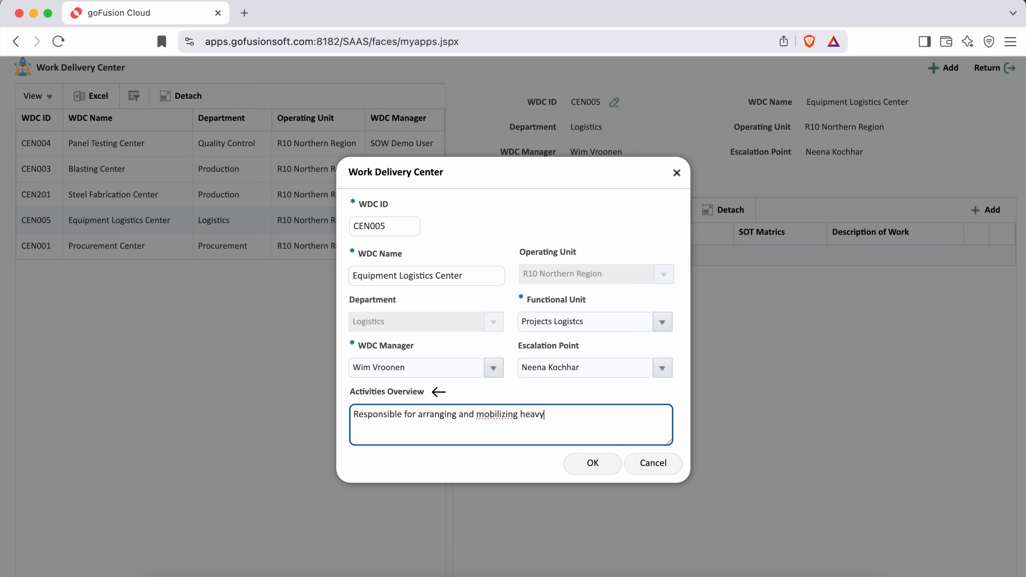
click(680, 287)
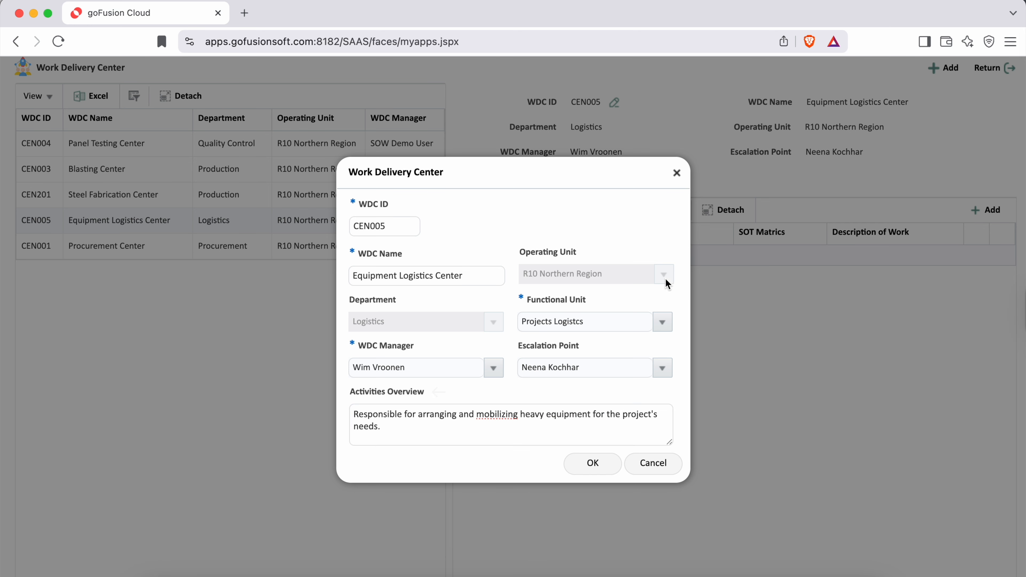
click(593, 463)
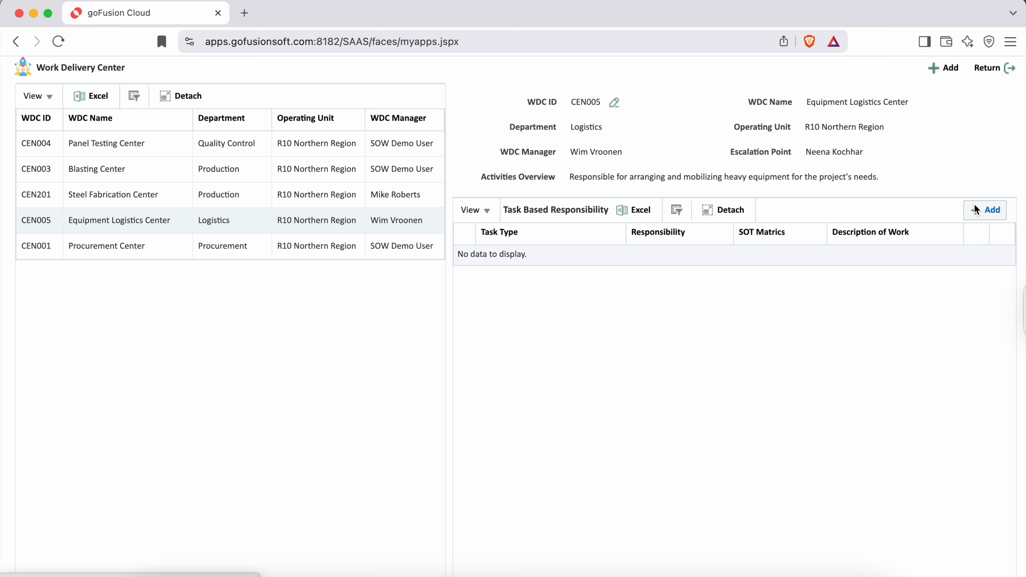
- In Task Types Setup, add a task type with ID LOG-T001 and name Equipment Provisioning
click(993, 67)
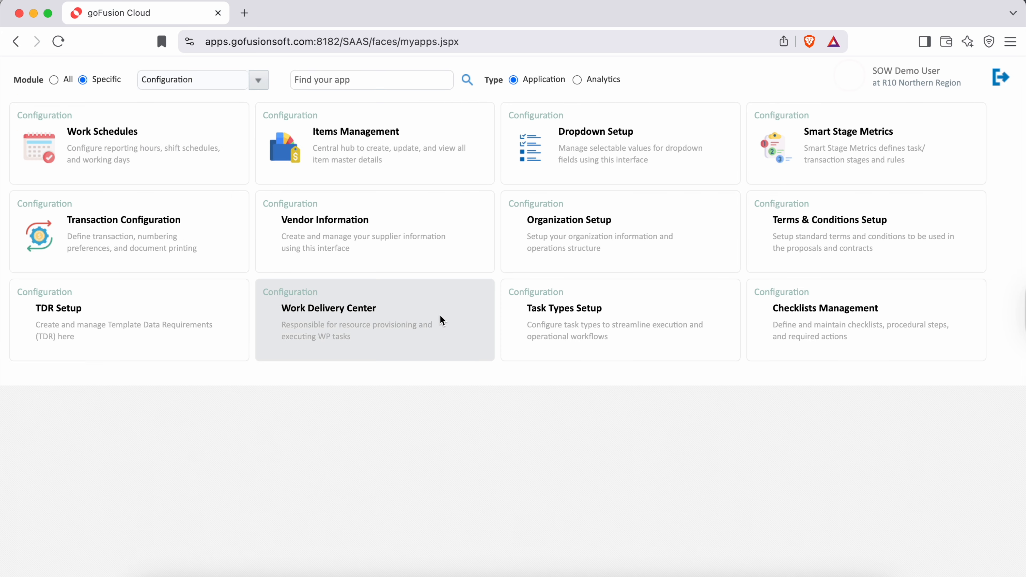
click(564, 319)
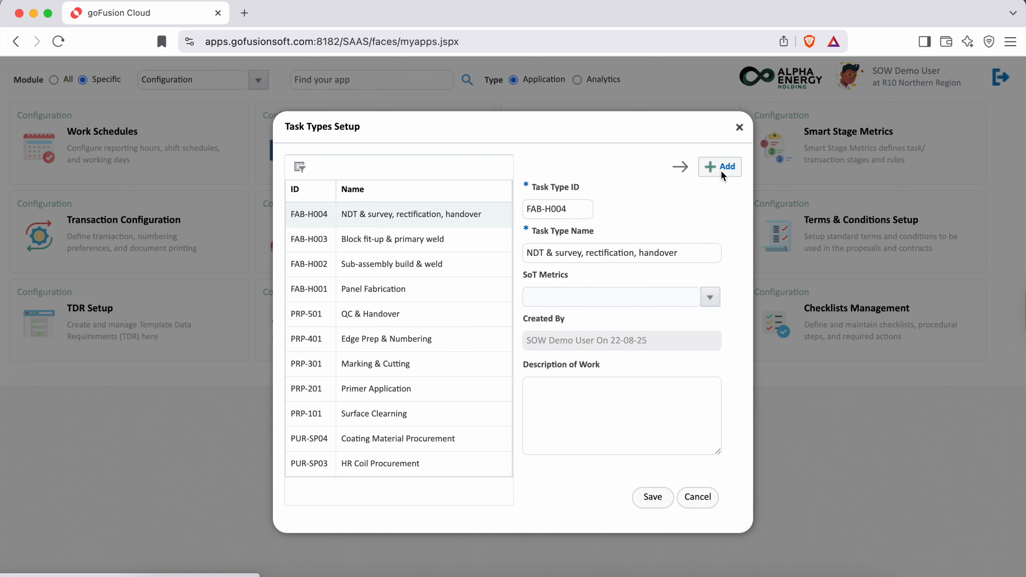
click(720, 170)
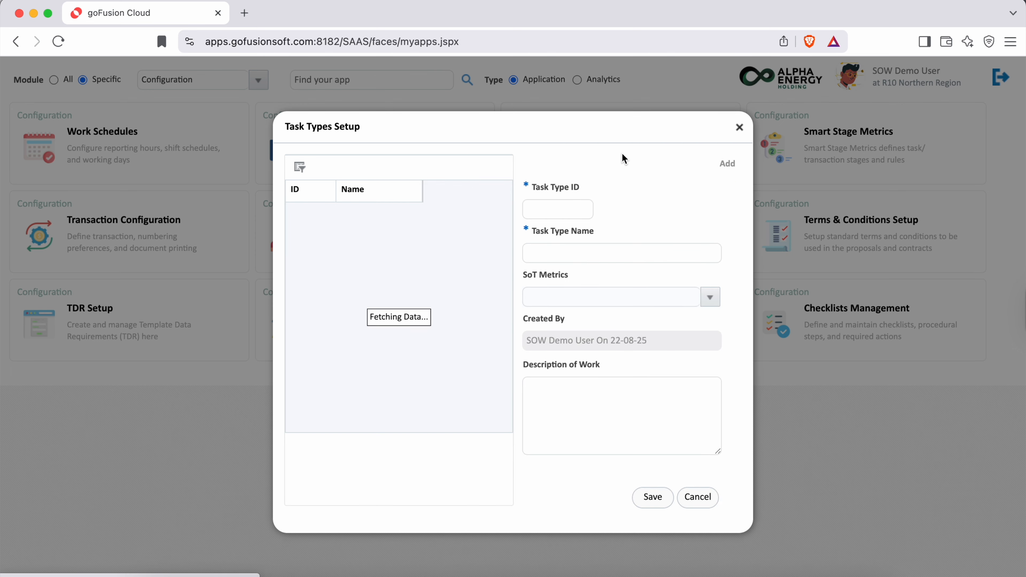
click(562, 209)
text(LOG-T001)
click(577, 252)
text(Eqi)
key(BackSpace)
text(uipment Provisioning)
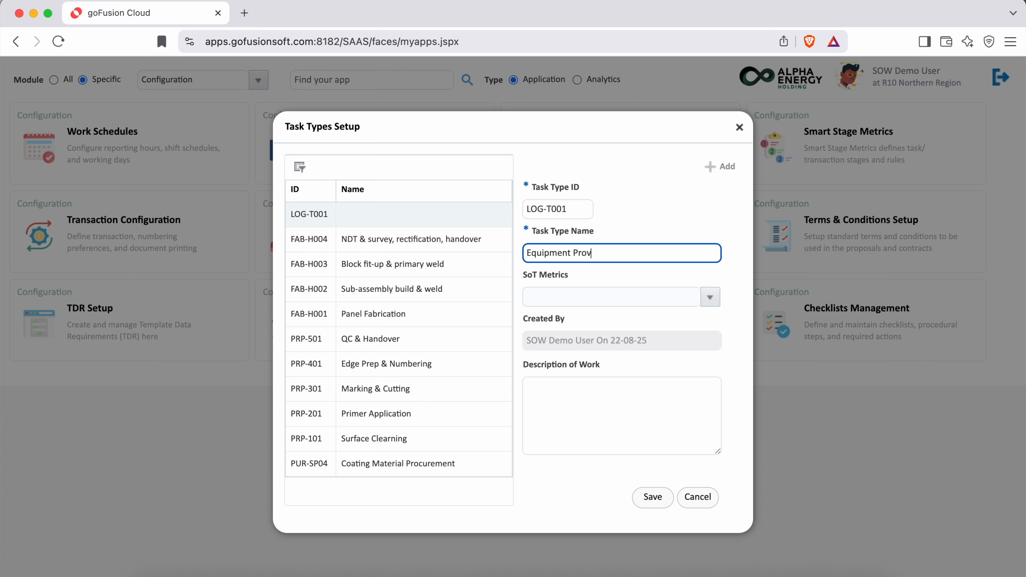
- Set LOG-T001's SoT metrics to Logisitcs Provisioning, describe the work as "Planning, arranging and mobilising equipments to the project sites.", and save
click(710, 296)
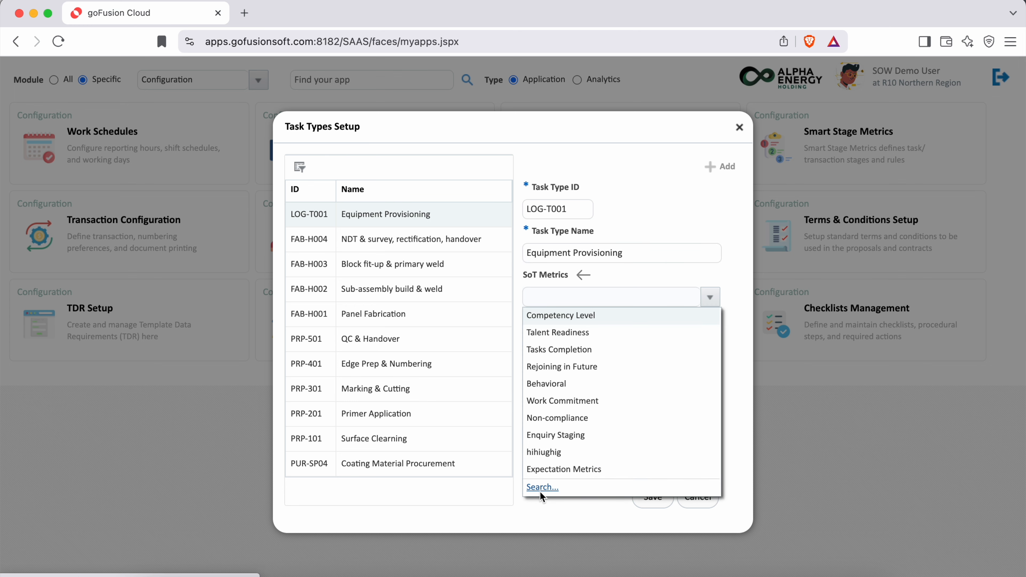
click(542, 488)
click(576, 411)
text(Planning, organiz)
key(BackSpace)
key(BackSpace)
key(BackSpace)
key(BackSpace)
key(BackSpace)
key(BackSpace)
key(BackSpace)
text(arranging and mobilizing equipments in the p)
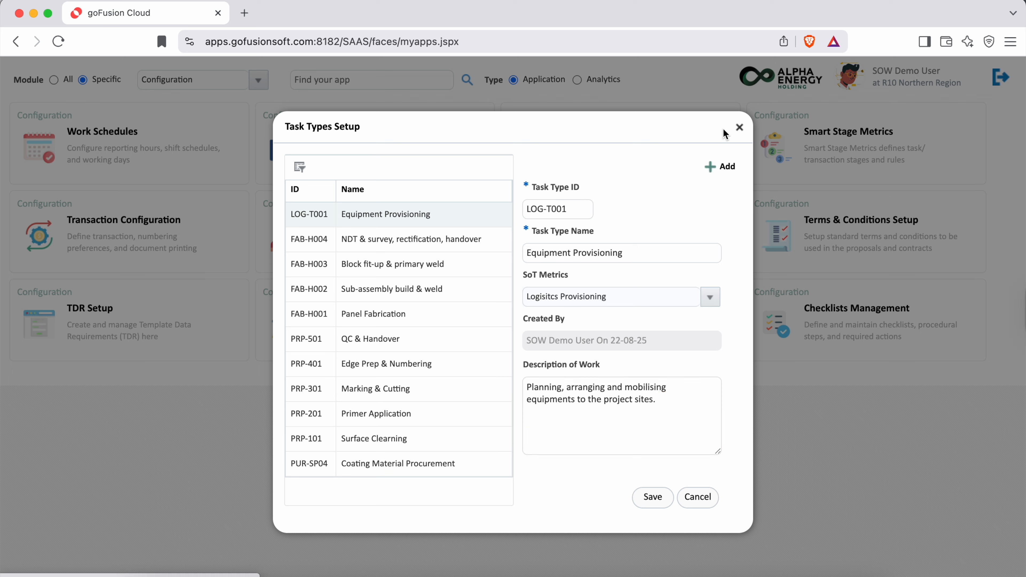
- Add and save task type LOG-T002, Transportation Arrangements, with SoT metrics Logisitcs Provisioning
click(722, 169)
text(Transpor)
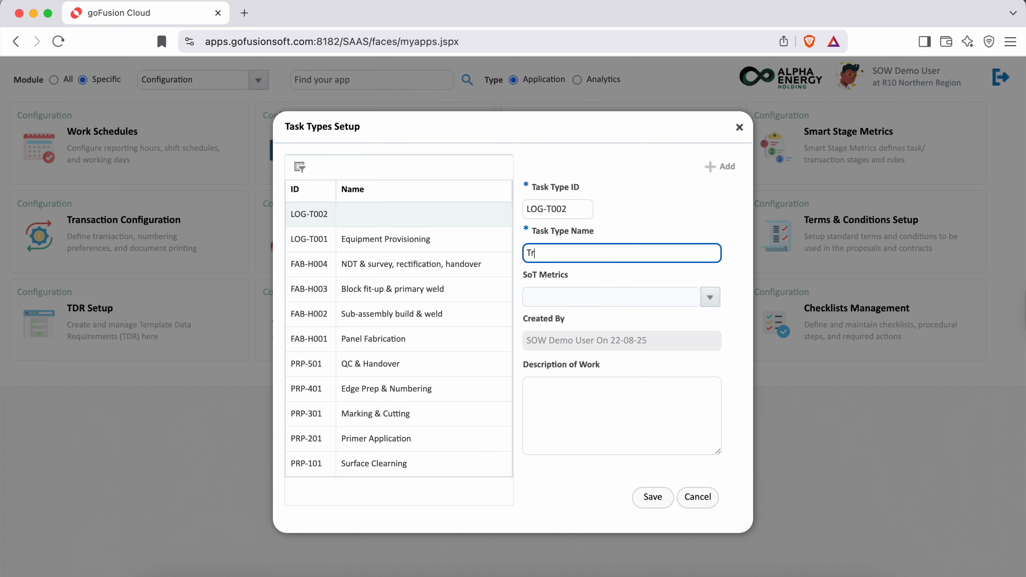
text(tation Arrangements)
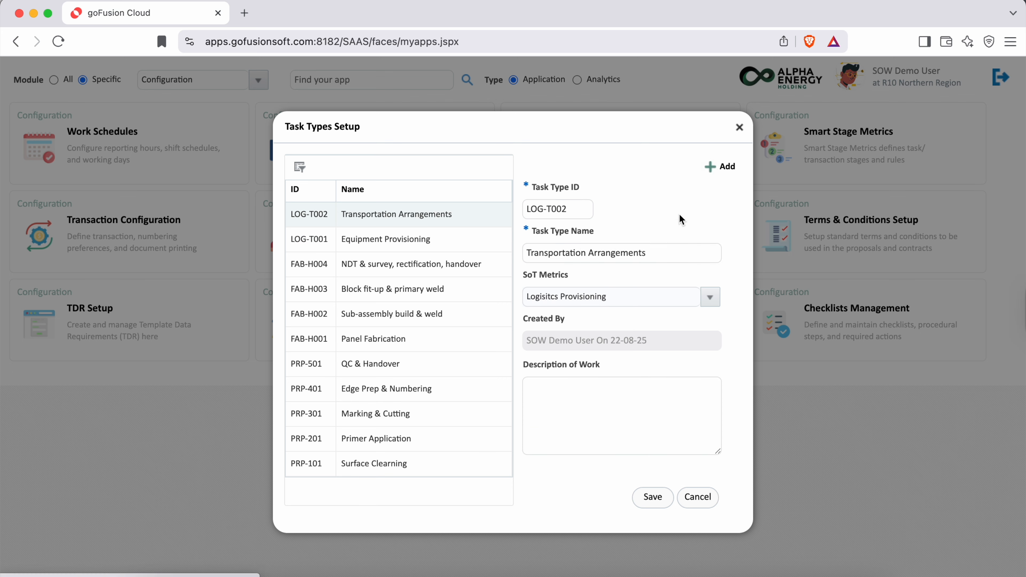
- Add task types LOG-T003, Rental of Heavy Equipments, and LOG-T004, Vehicles Provisioning, giving the latter SoT metrics Logisitcs Provisioning
click(720, 167)
text(Rental of Heavy Equipment)
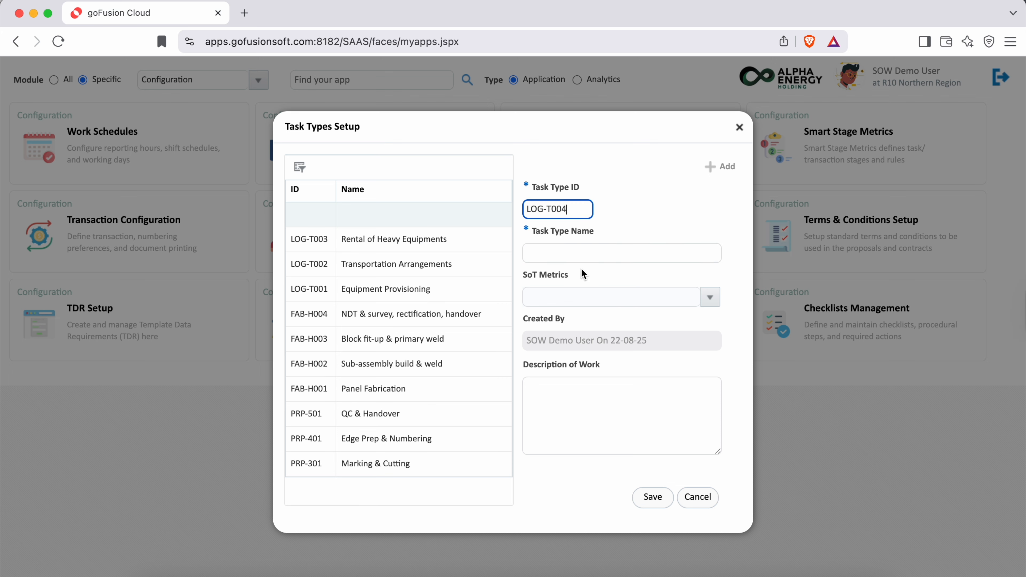
click(564, 256)
text(Vehicles Provisioning)
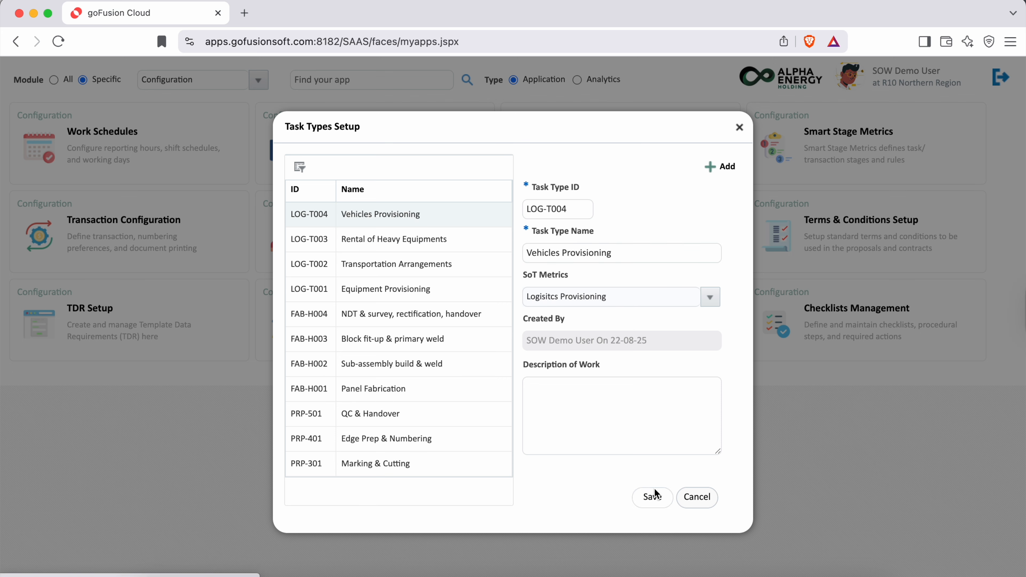
- Add and save task type LOG-T005, Crew Transportation, with SoT metrics Logisitcs Provisioning
click(721, 166)
text(Crew)
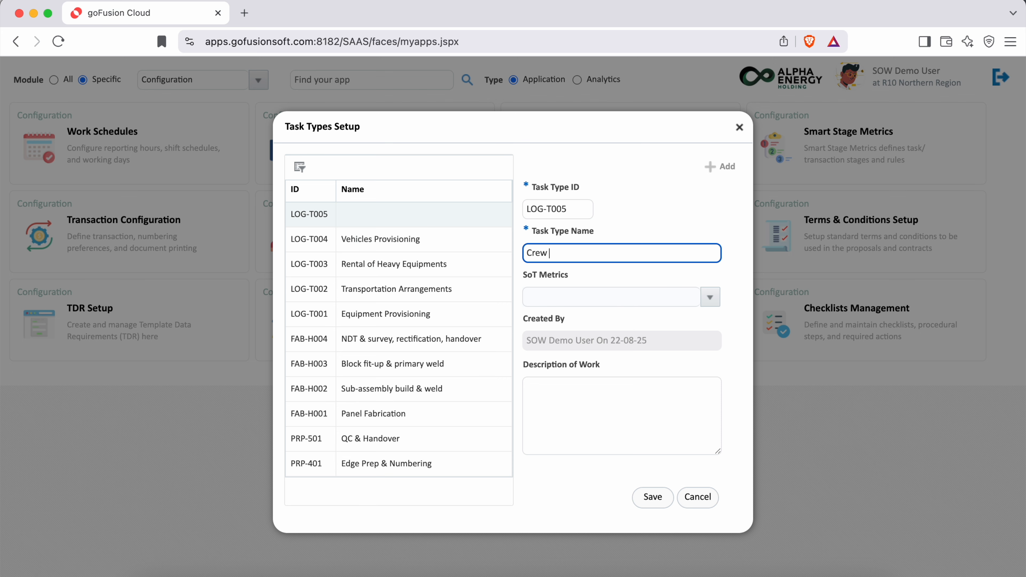
text(Transportation)
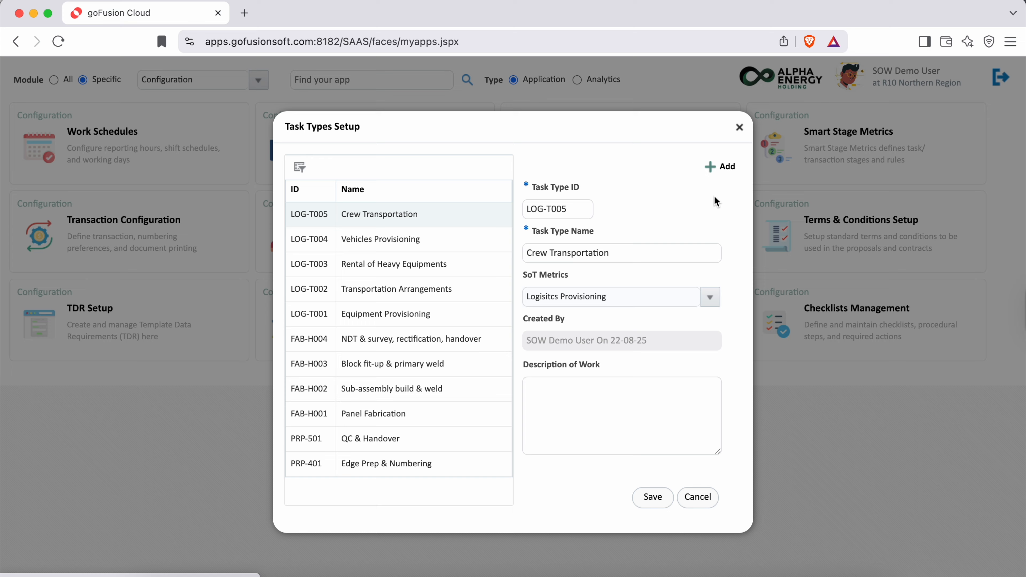
- Leave the task types setup and add an Equipment Provisioning task based responsibility to the Equipment Logistics Center in Work Delivery Center, assigning a responsible employee
click(740, 127)
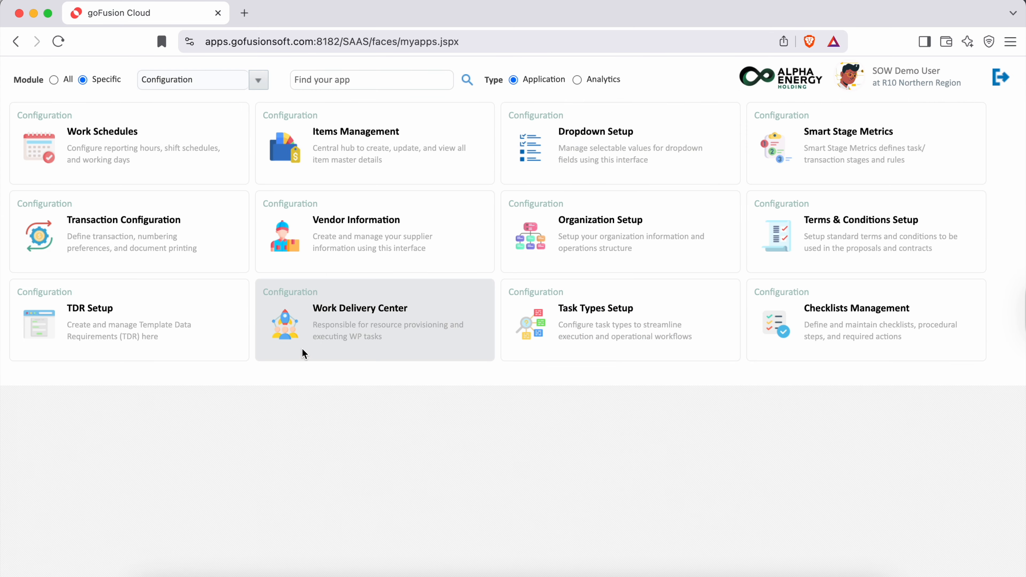
click(305, 342)
click(986, 212)
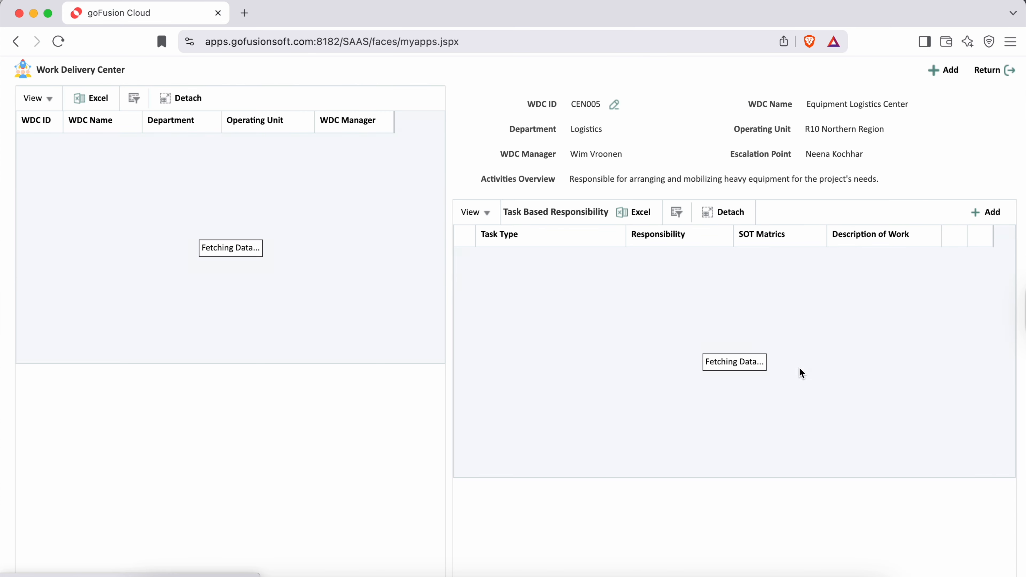
click(495, 278)
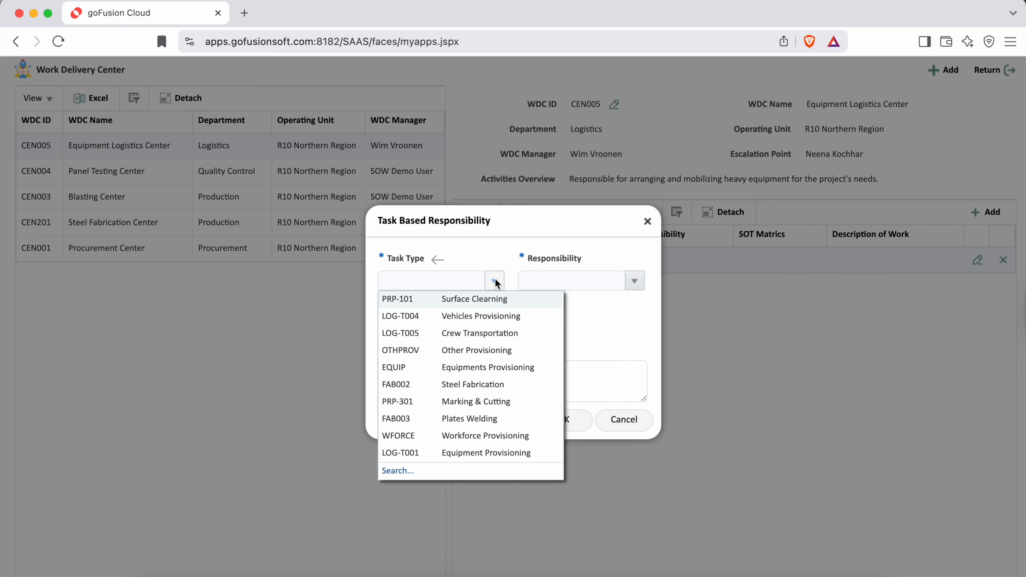
click(485, 364)
click(634, 281)
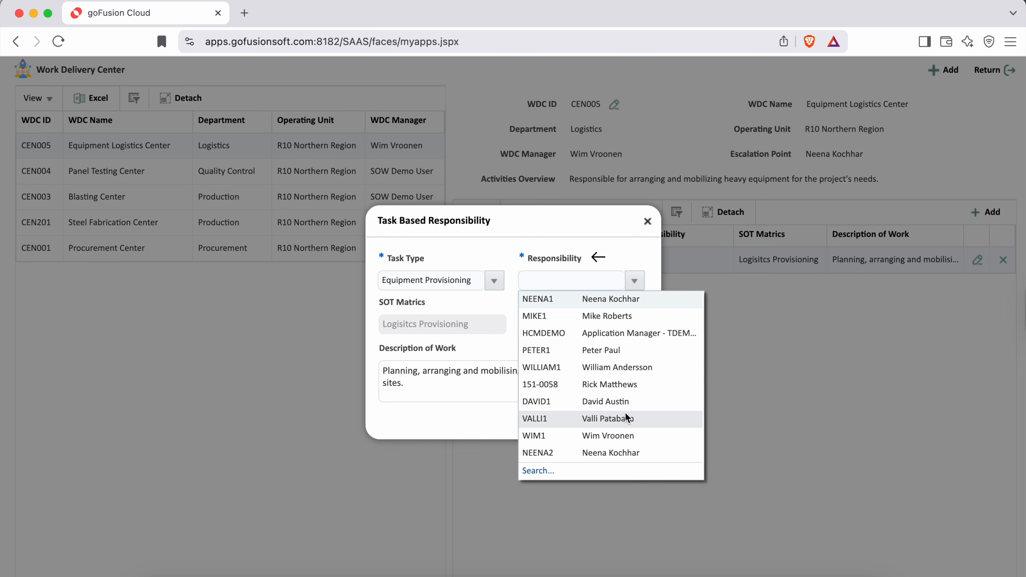
click(611, 406)
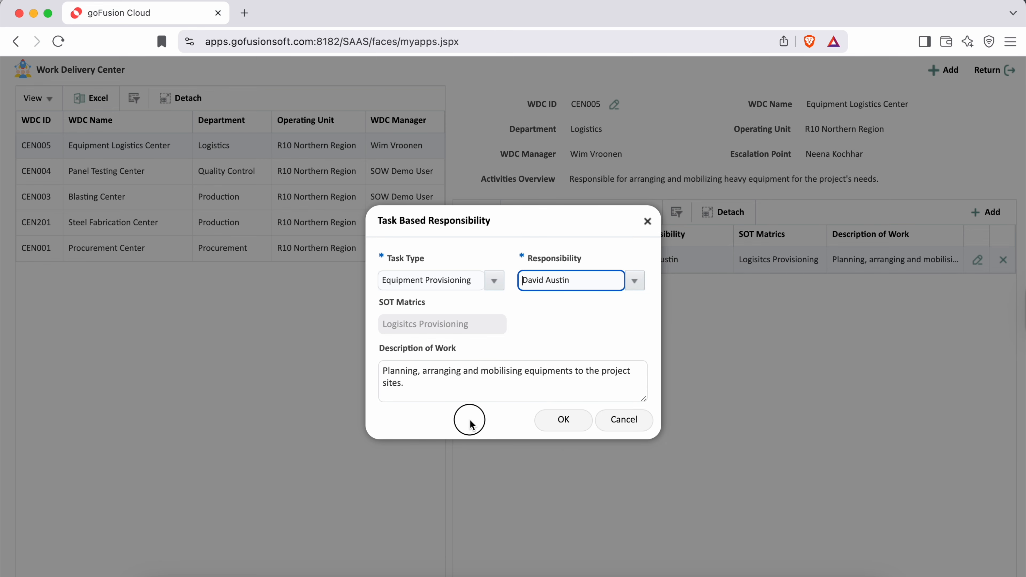
click(564, 423)
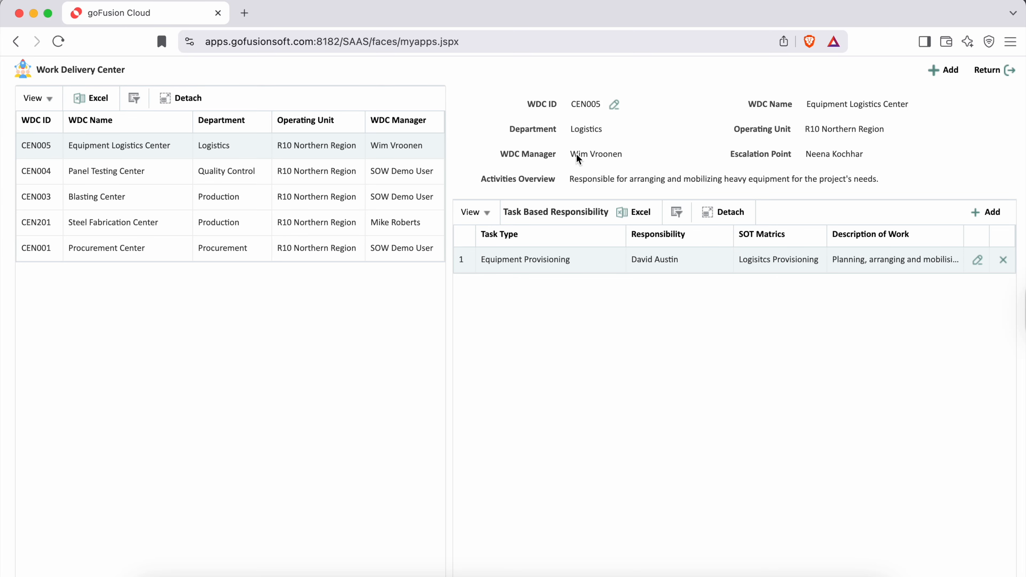
drag(572, 155, 625, 155)
click(654, 151)
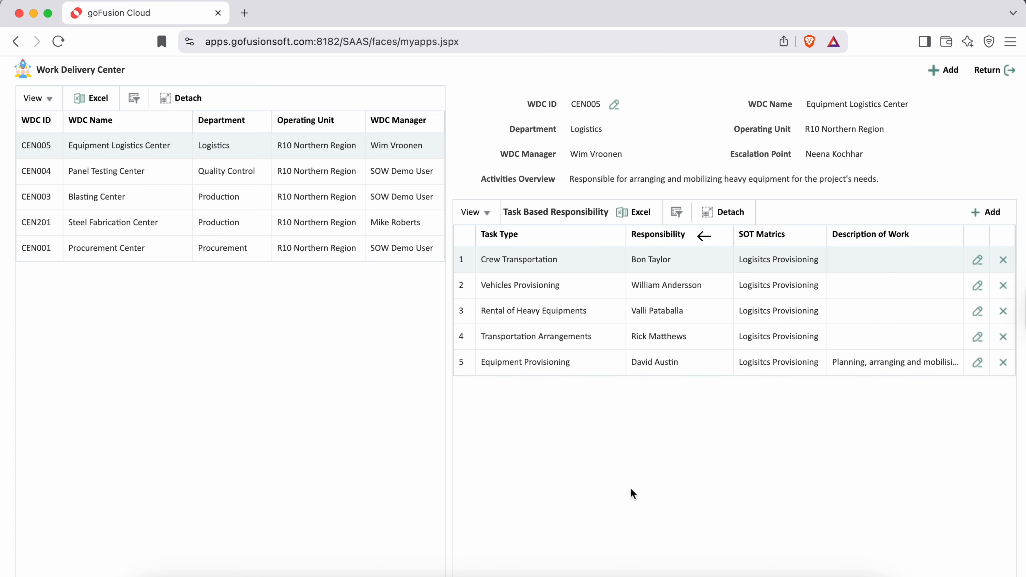
drag(808, 105, 911, 110)
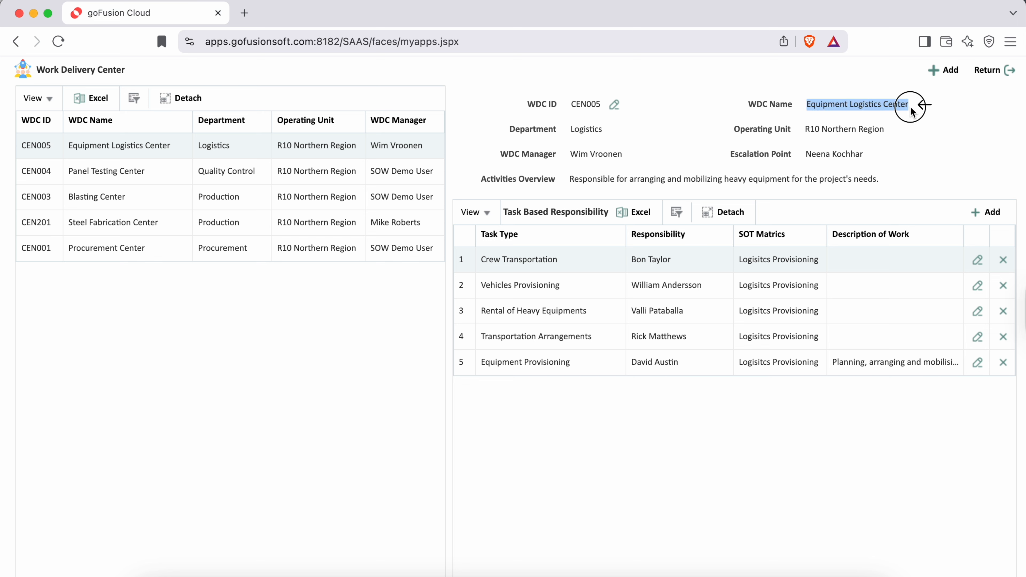
click(935, 145)
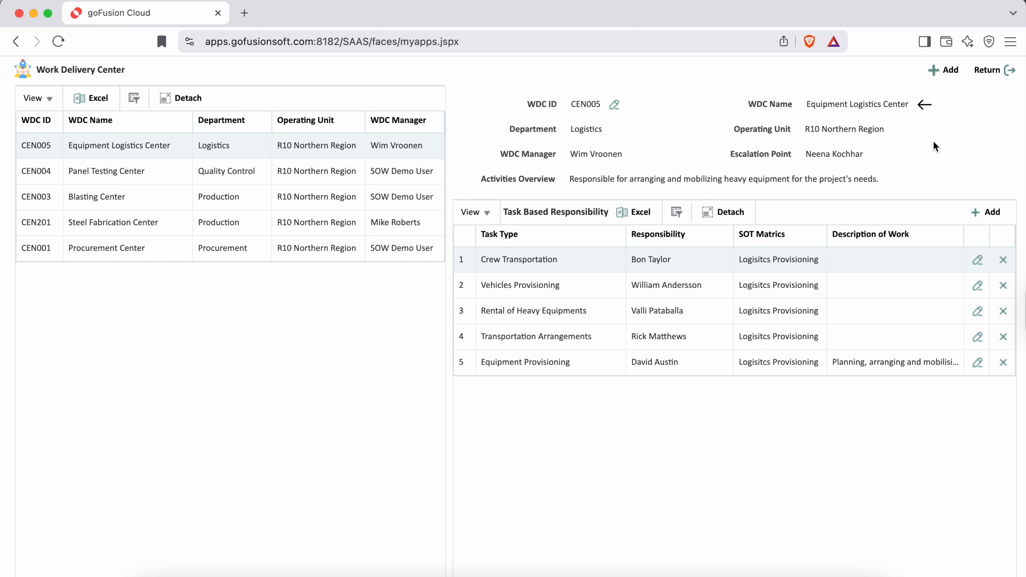